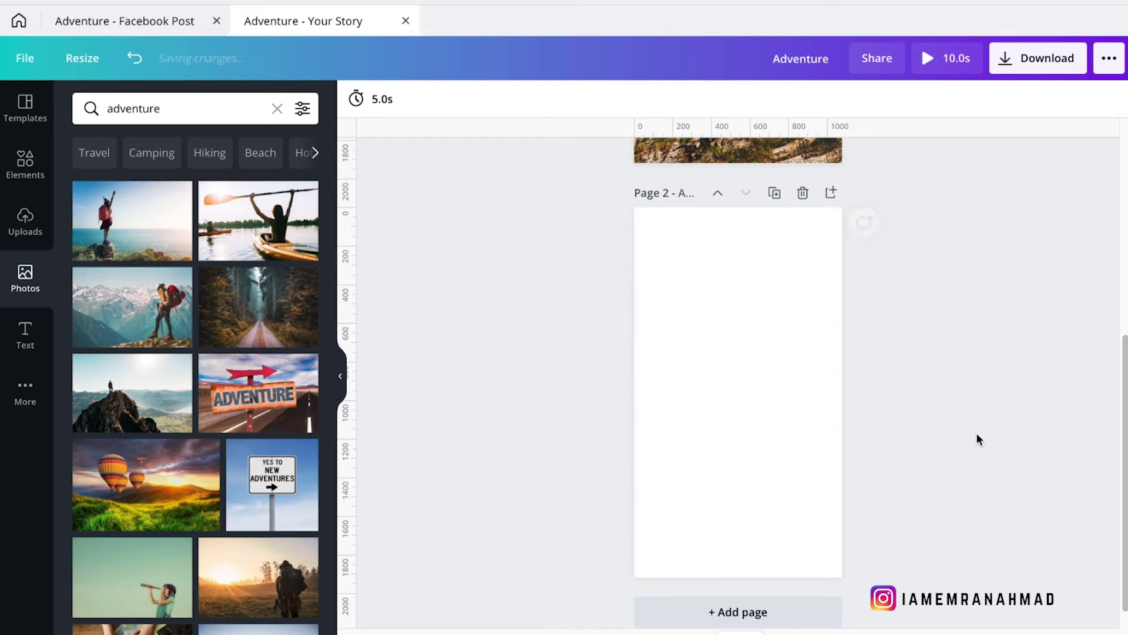
Add the photo of the hiker with the red backpack to page 2 and set it as the page background
click(136, 307)
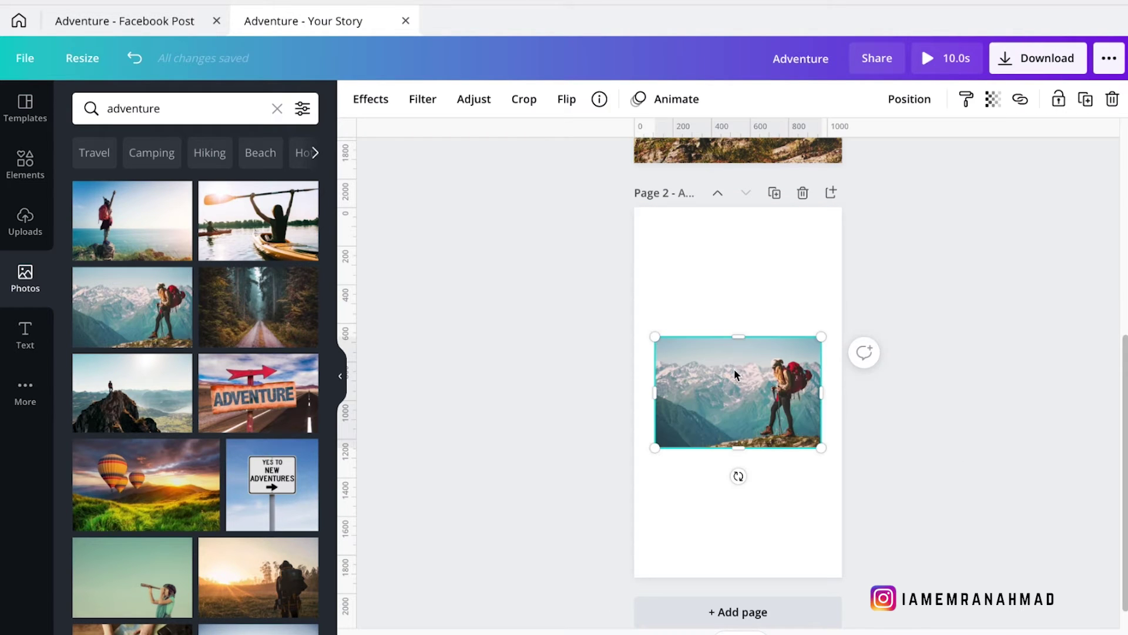
drag(738, 368, 709, 263)
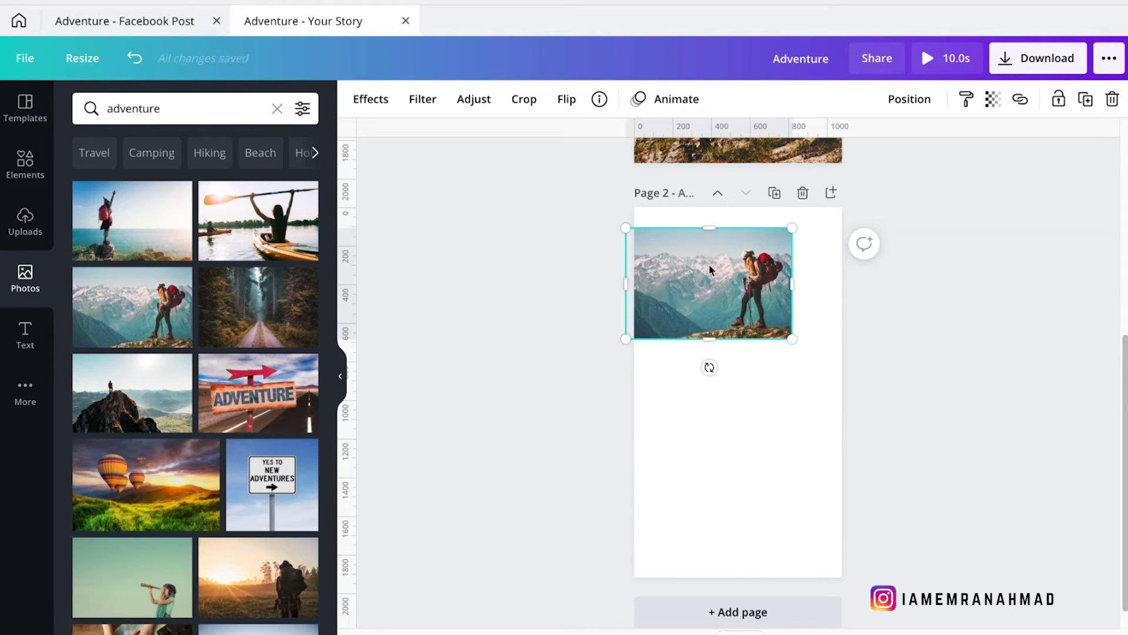
right_click(709, 263)
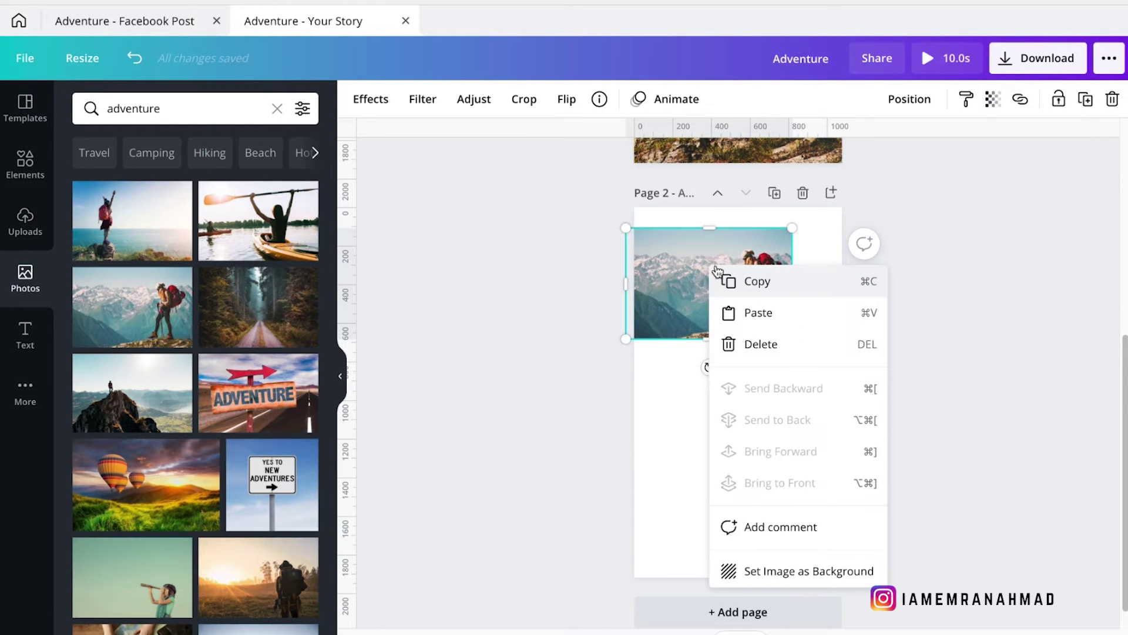
click(782, 573)
Reposition the background photo within its crop so the hiker is framed on page 2
double_click(746, 404)
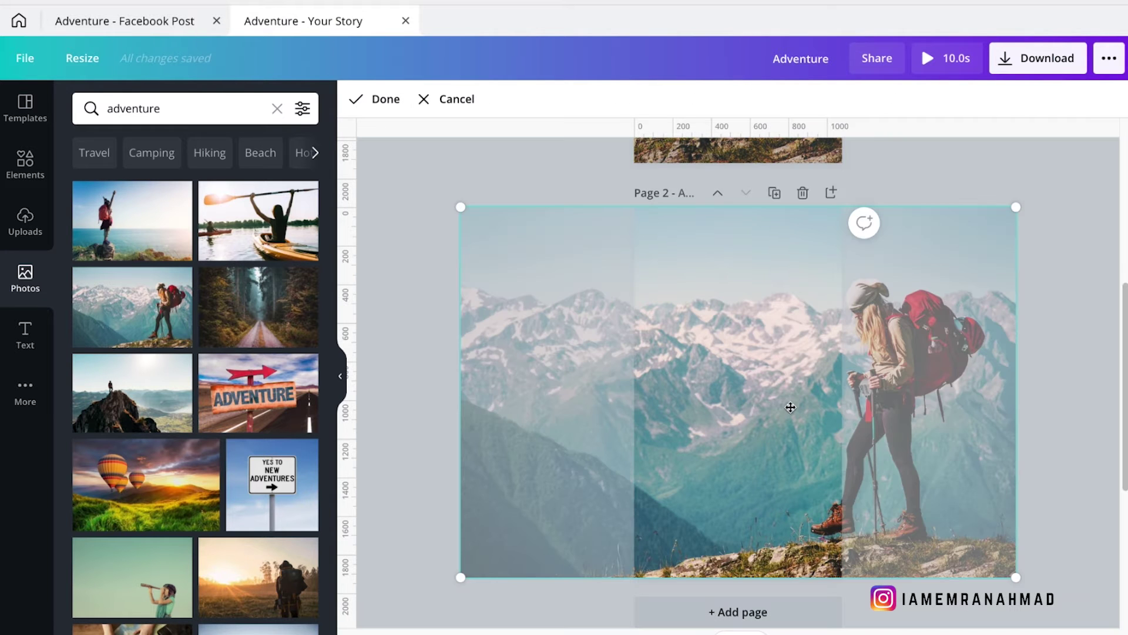
drag(745, 403, 633, 412)
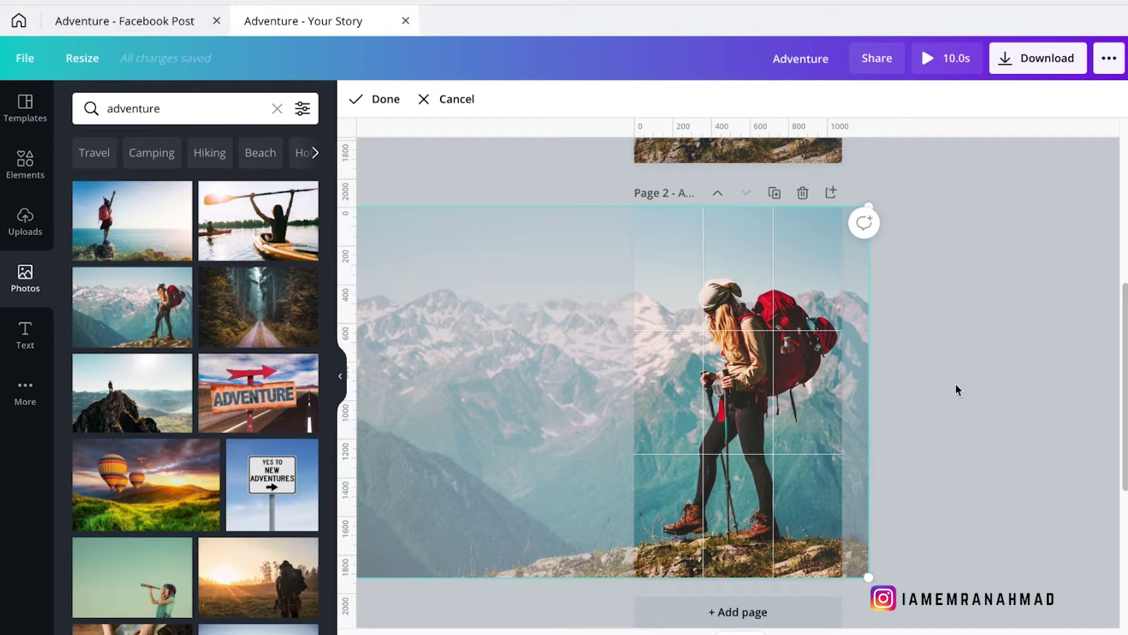
click(962, 383)
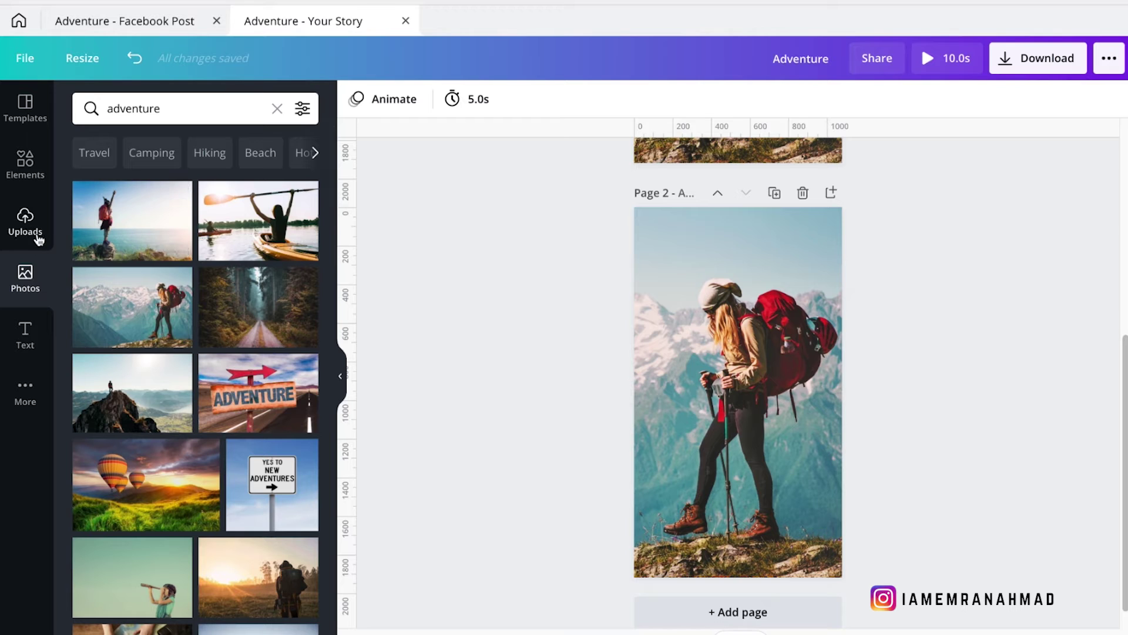
Add a heading to page 2 reading "Adventure"
click(25, 333)
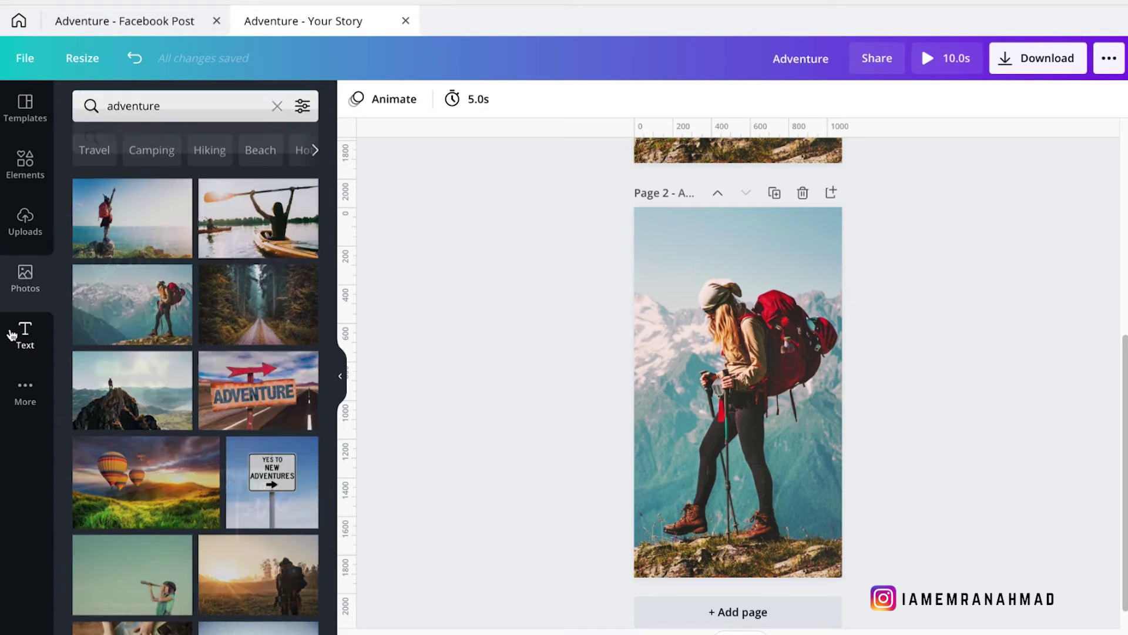
click(177, 182)
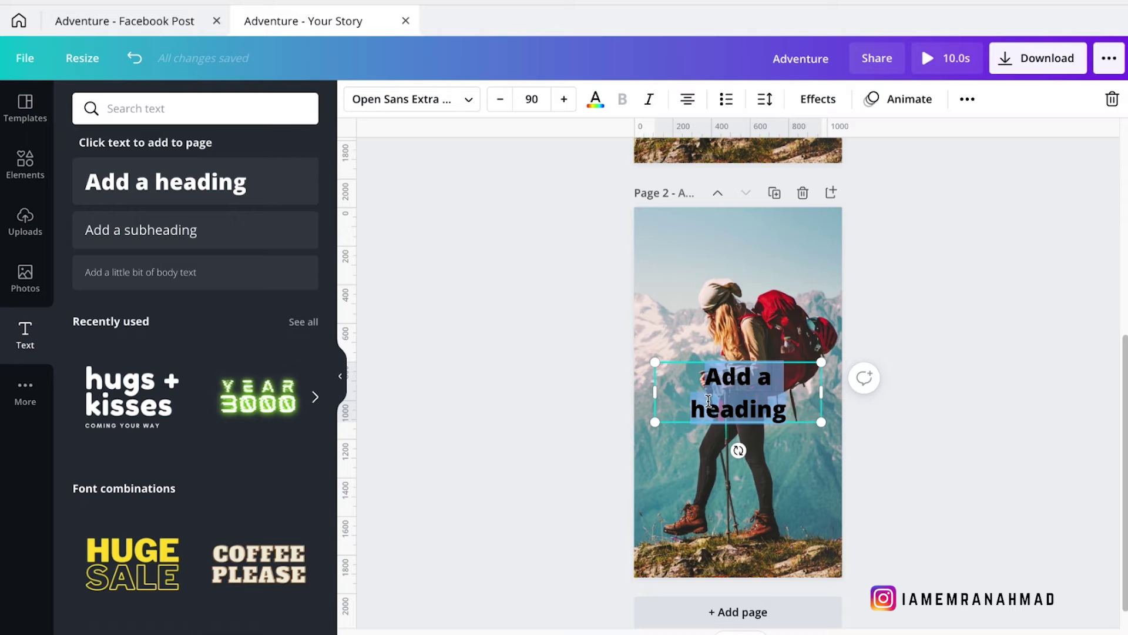
text(A)
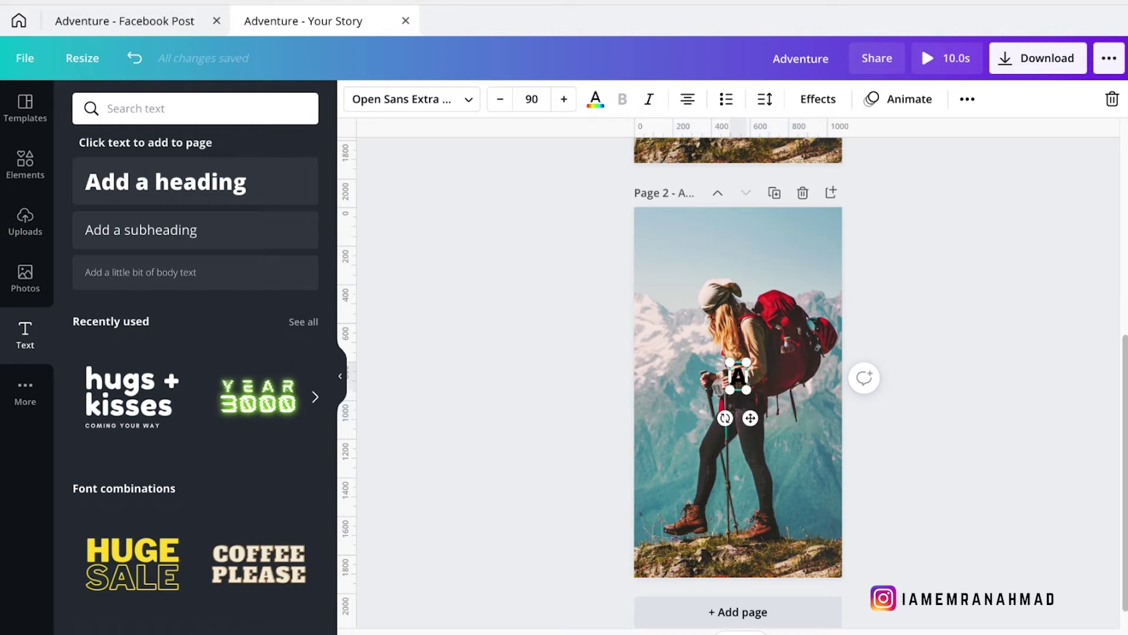
text(dventu)
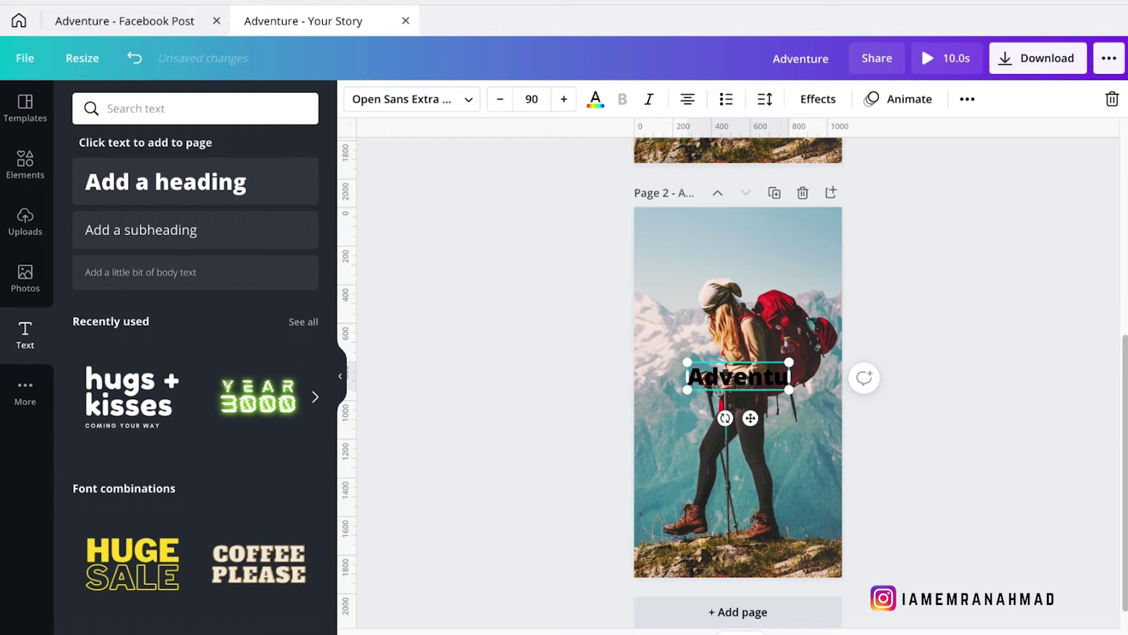
text(re)
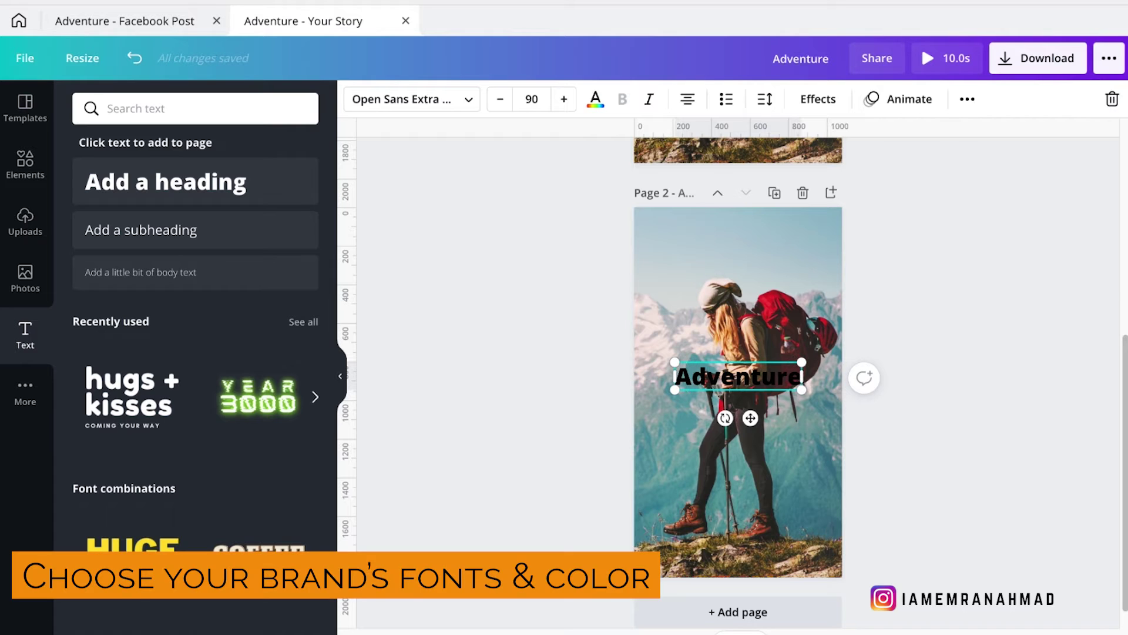
Set the heading in the Lovelo font, enlarge it to size 146 across the page width, and color it white
click(401, 107)
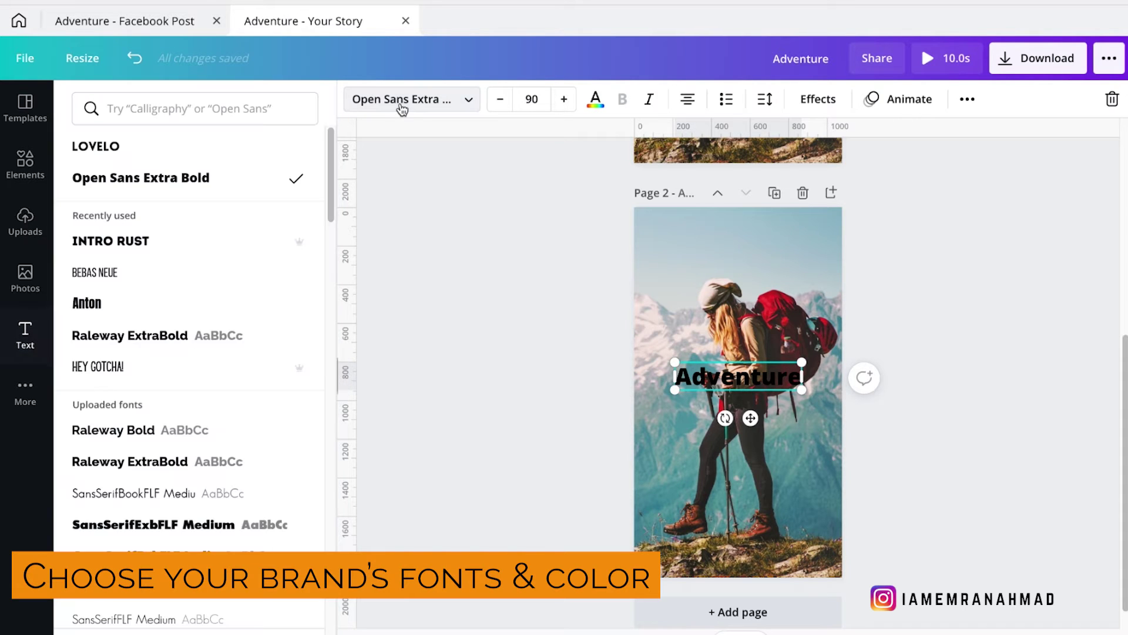
click(127, 150)
drag(801, 390, 842, 398)
click(301, 428)
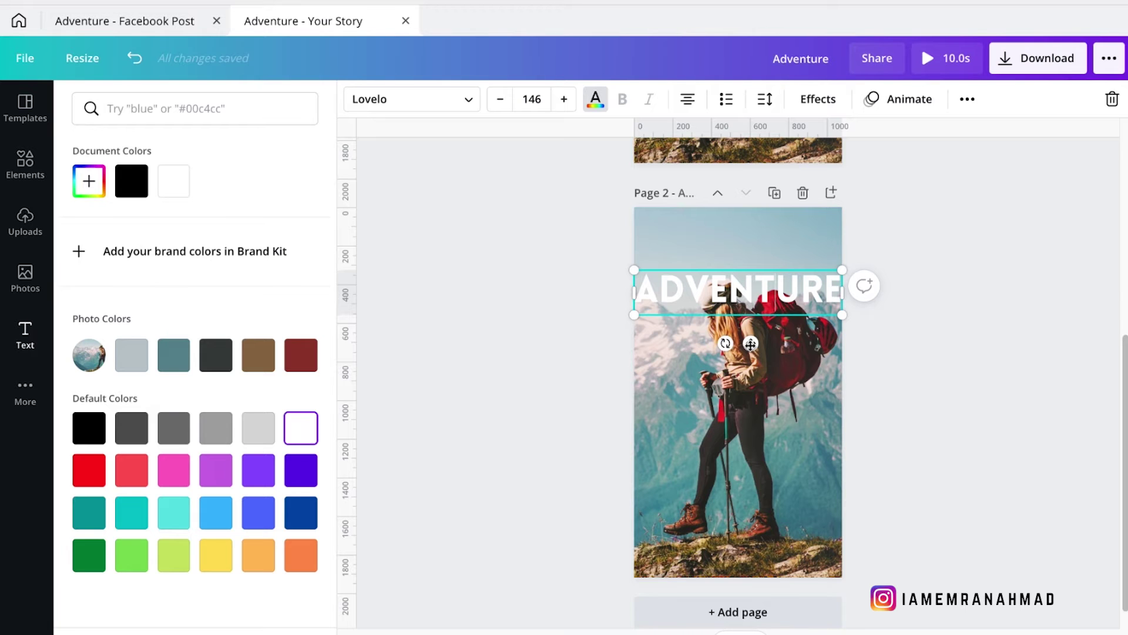
Move the heading down over the hiker's lower legs, centered on the page, and apply the Lift text effect
drag(751, 344, 747, 530)
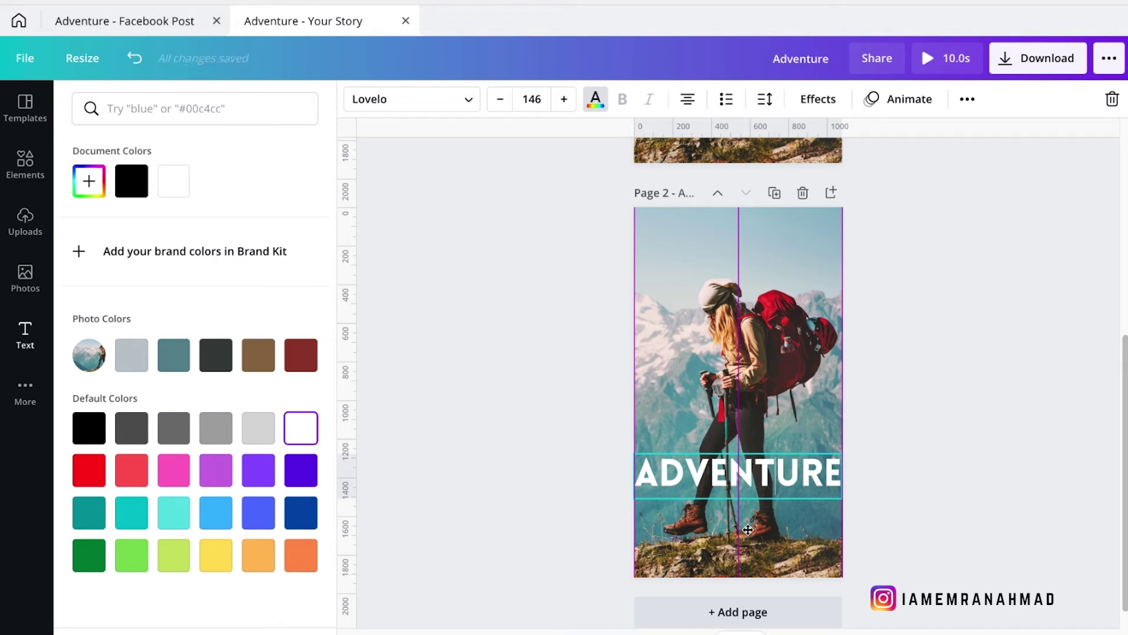
drag(748, 530, 748, 529)
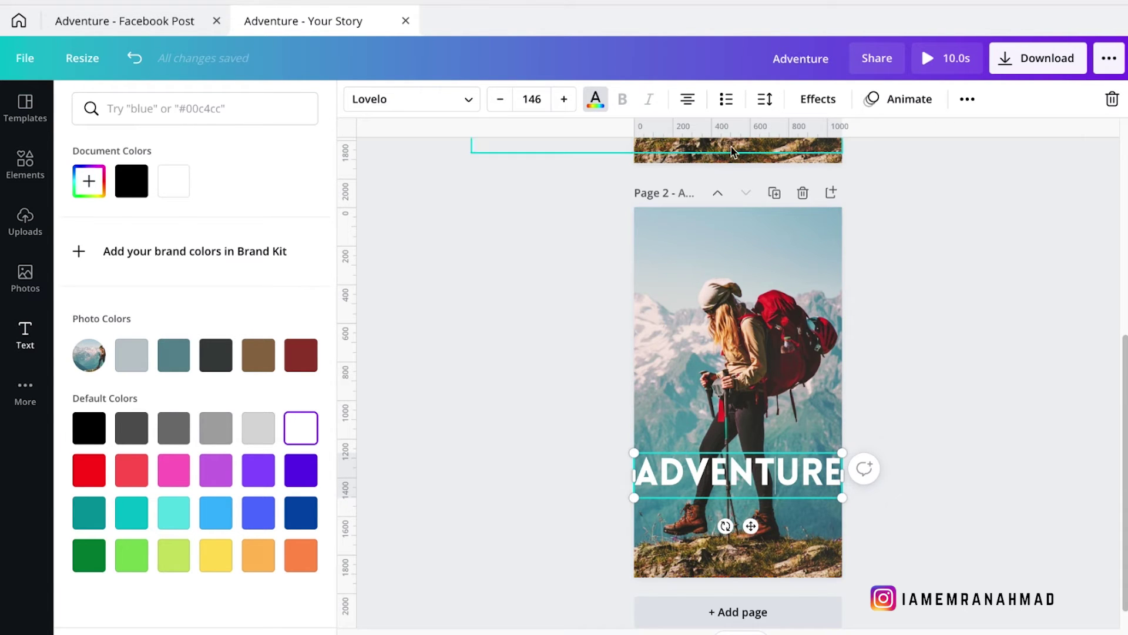
click(818, 99)
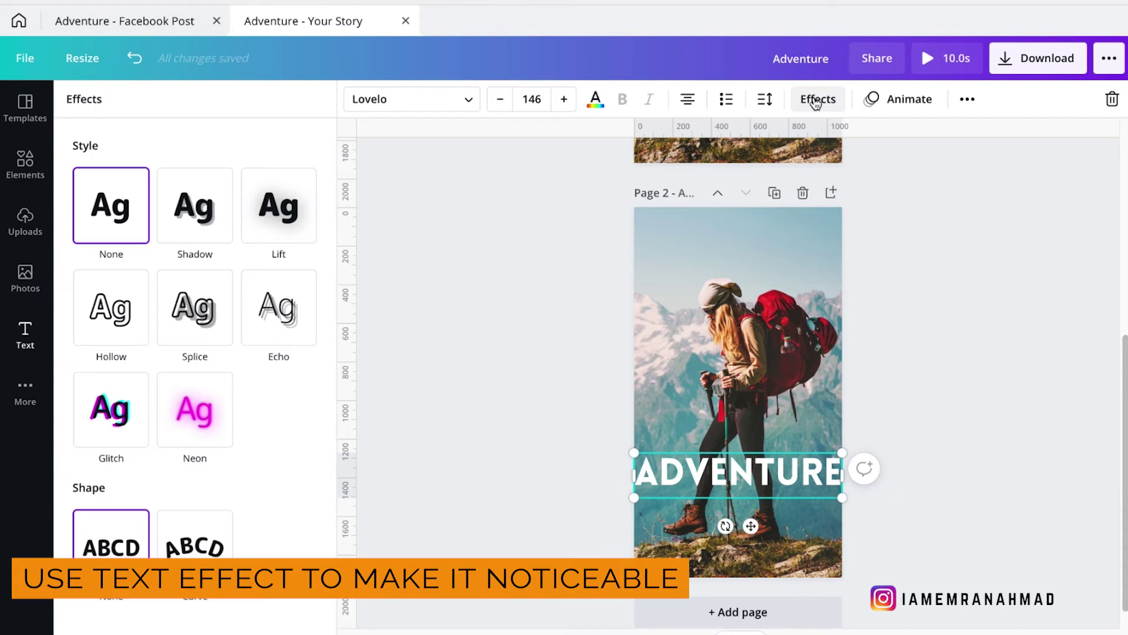
click(281, 218)
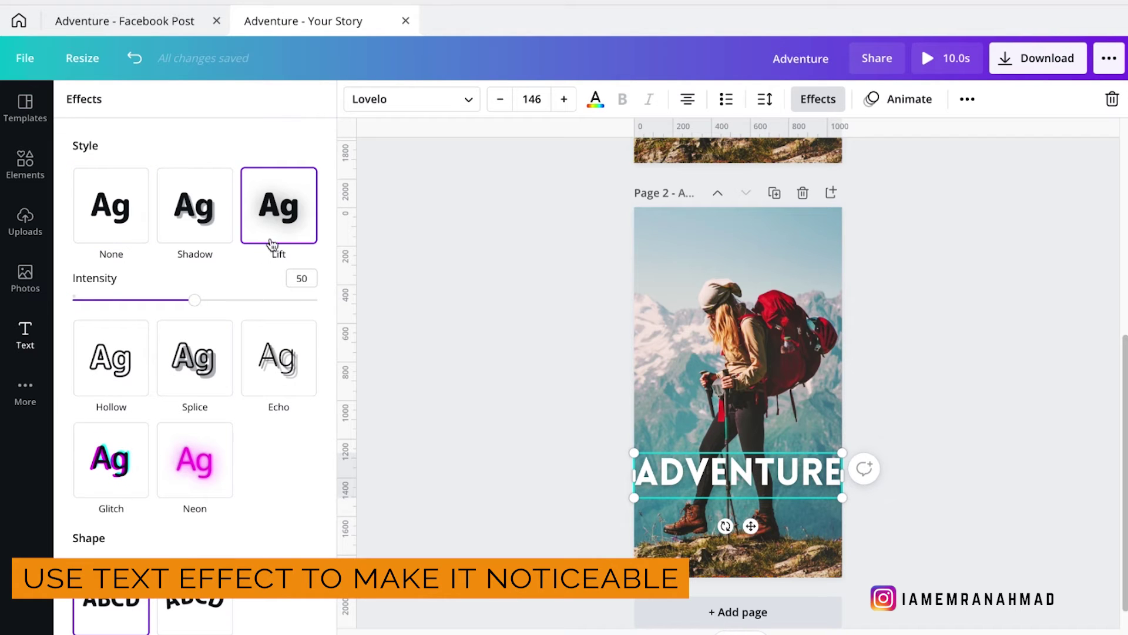
click(979, 405)
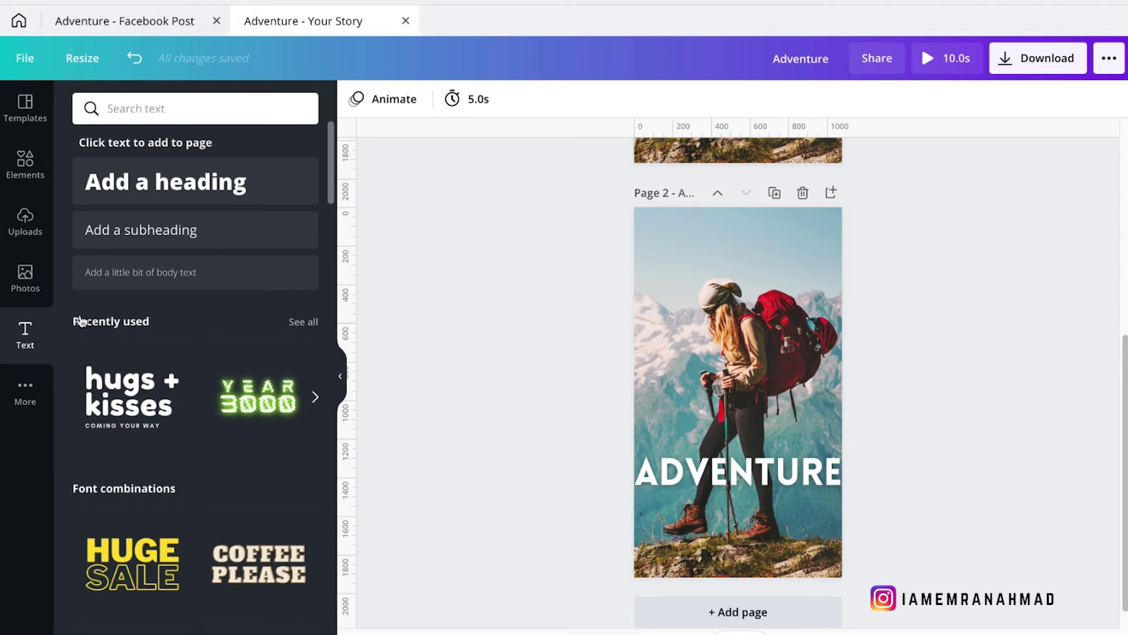
Add the red 50% discount tag graphic and place it hanging from the page's upper-left corner
click(25, 165)
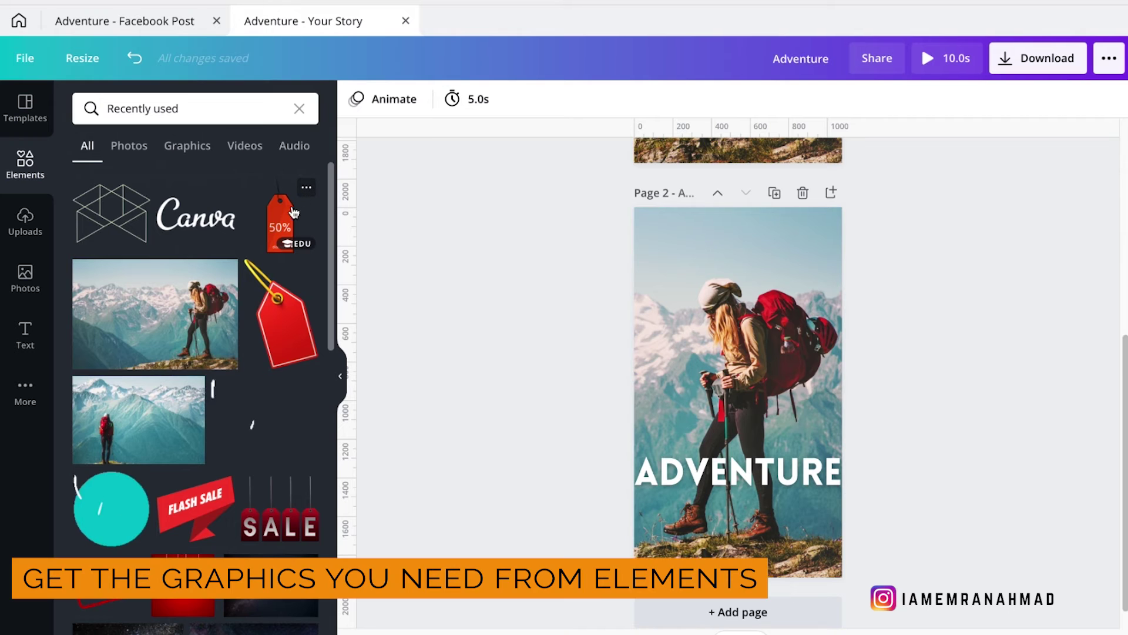
click(286, 219)
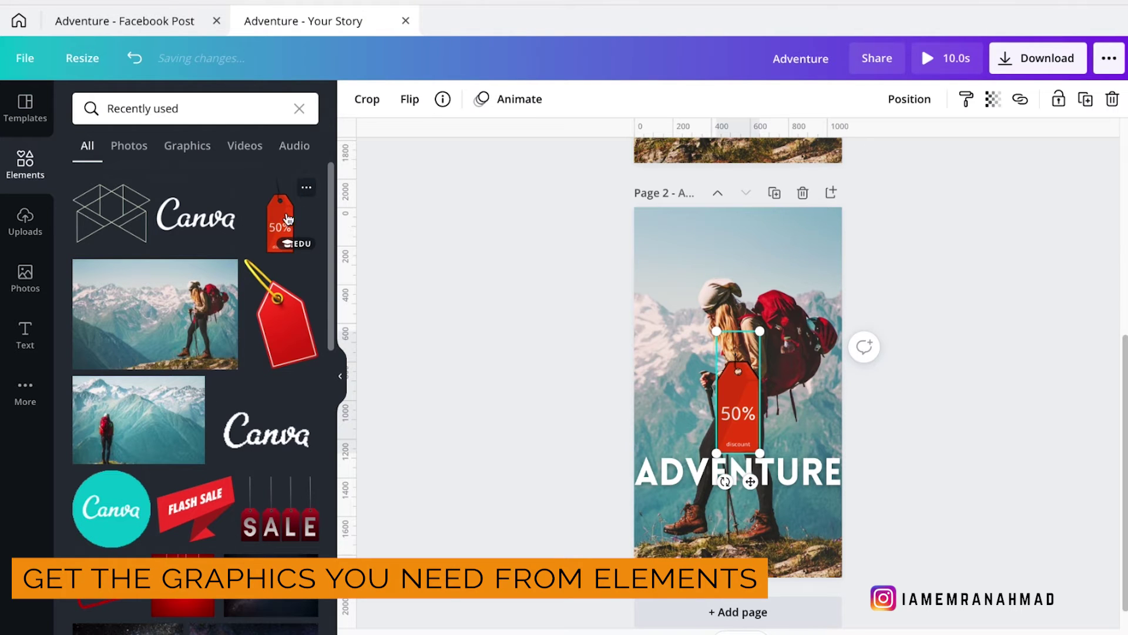
drag(743, 401, 672, 273)
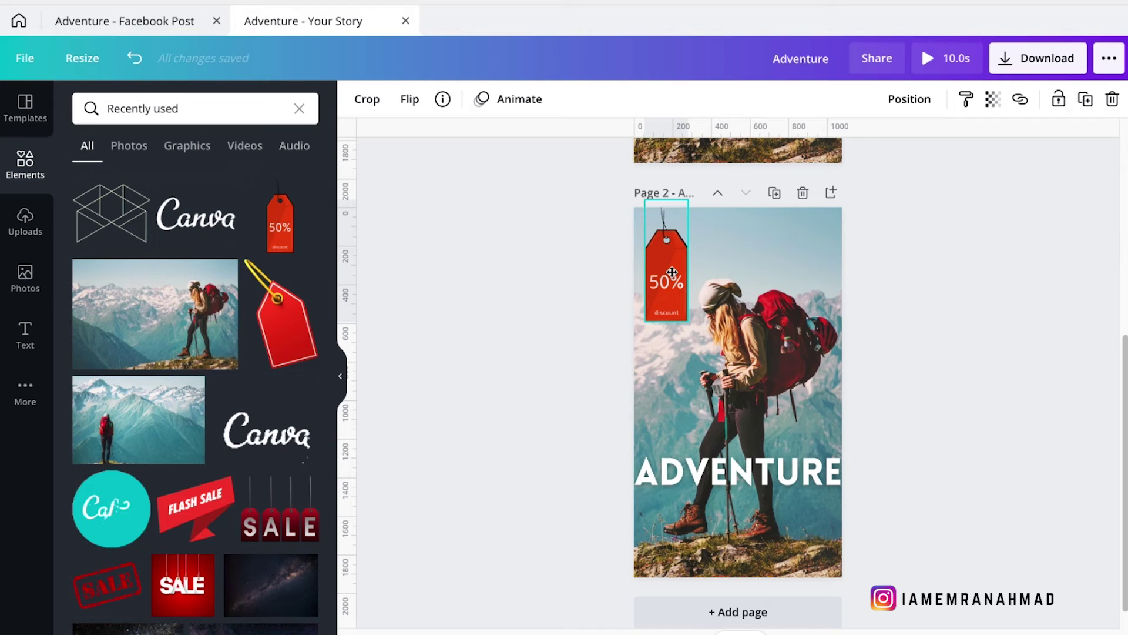
drag(672, 272, 672, 259)
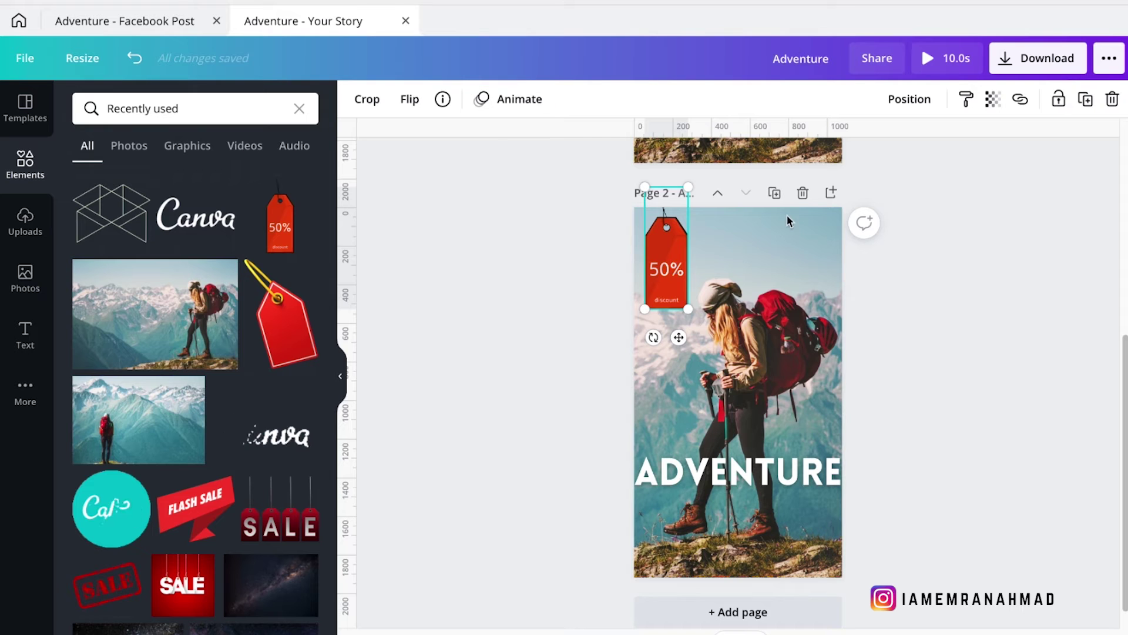
click(923, 286)
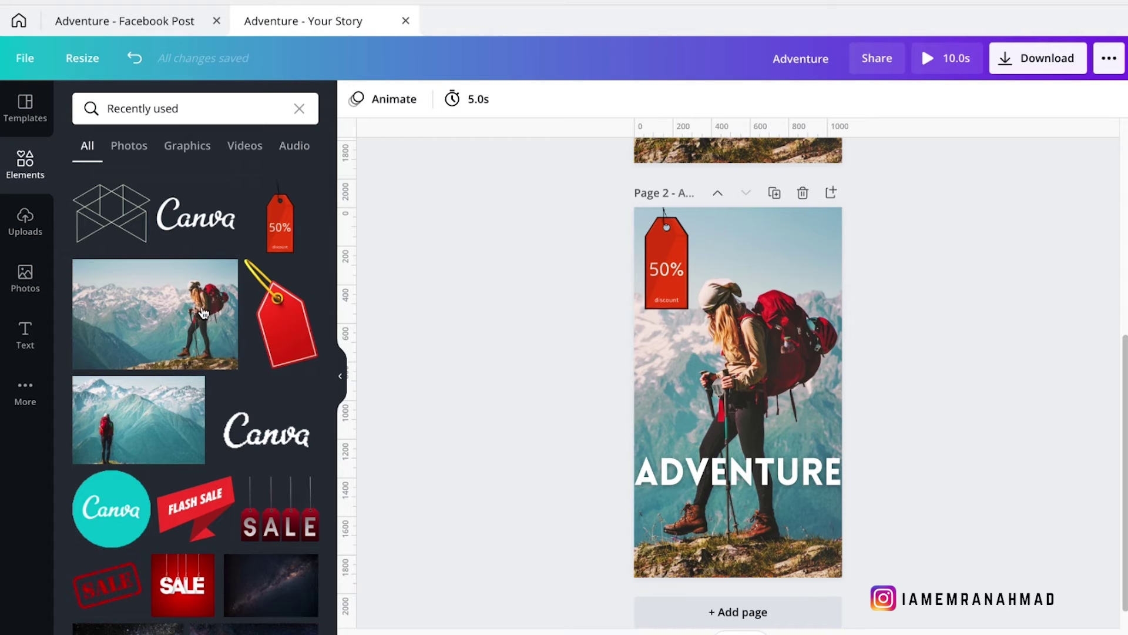
Add the geometric line graphic as a logo in the page's upper-right corner and color it black
click(100, 219)
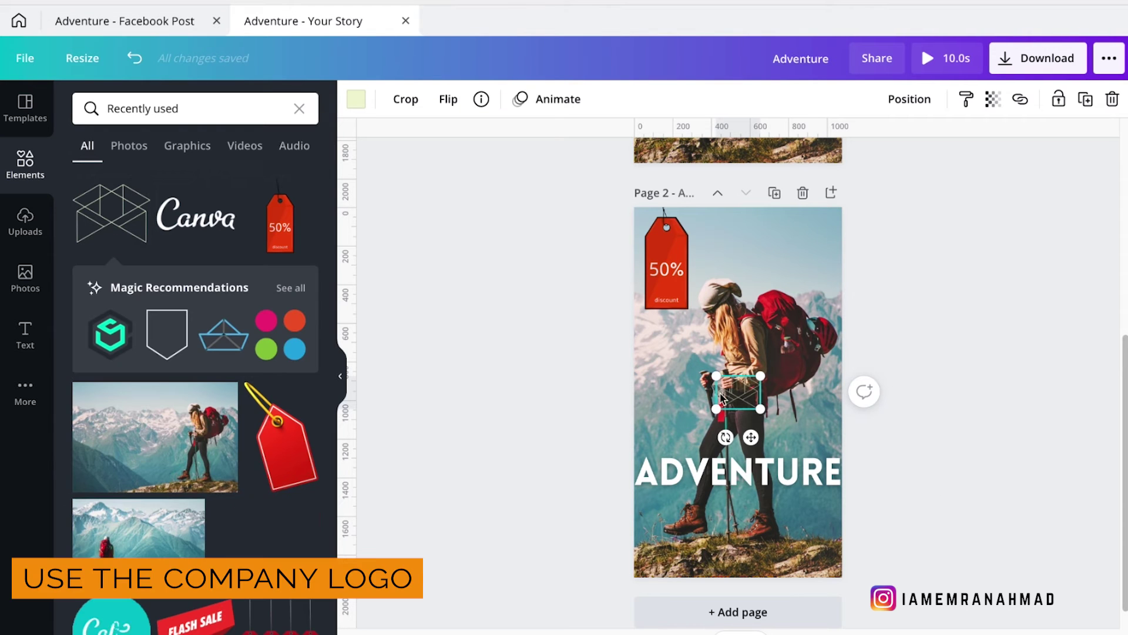
drag(723, 399, 788, 253)
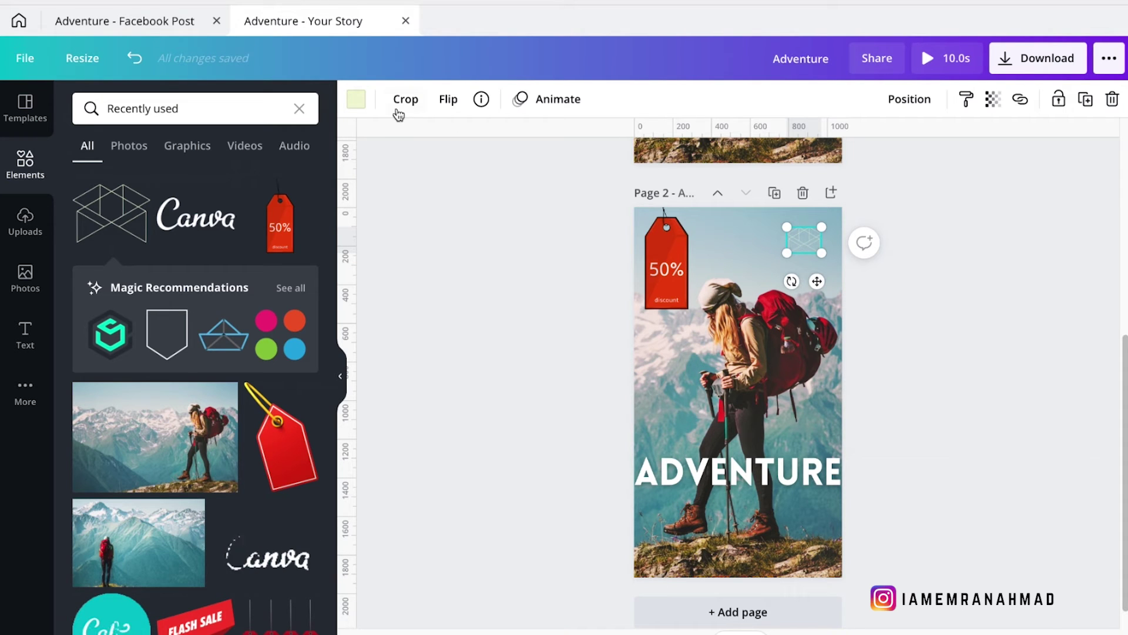
click(356, 99)
click(120, 193)
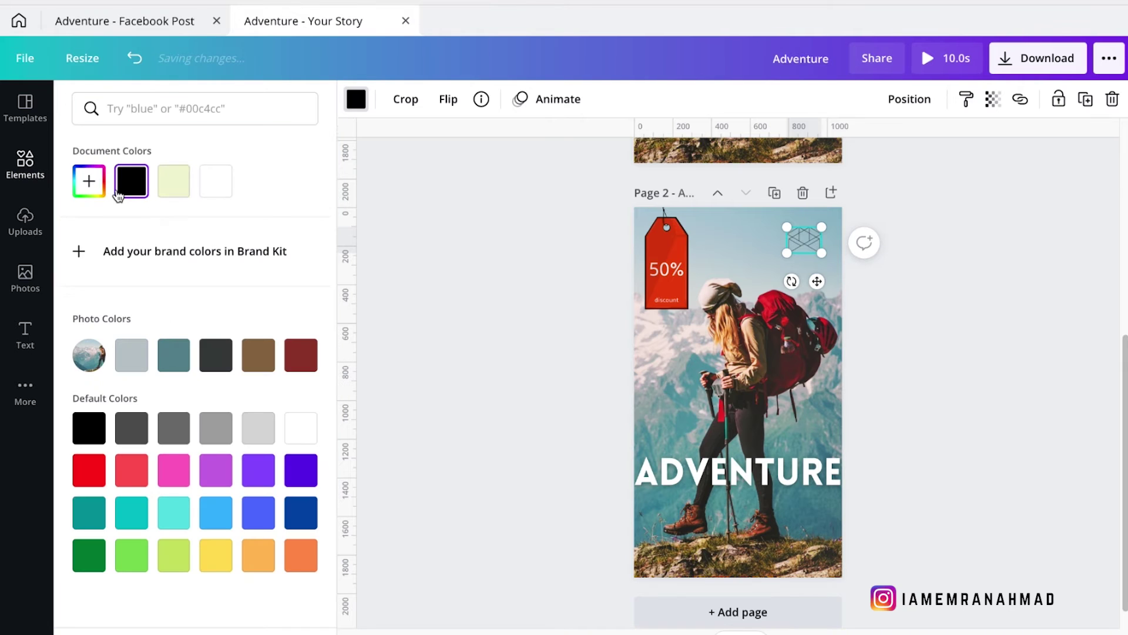
key(Escape)
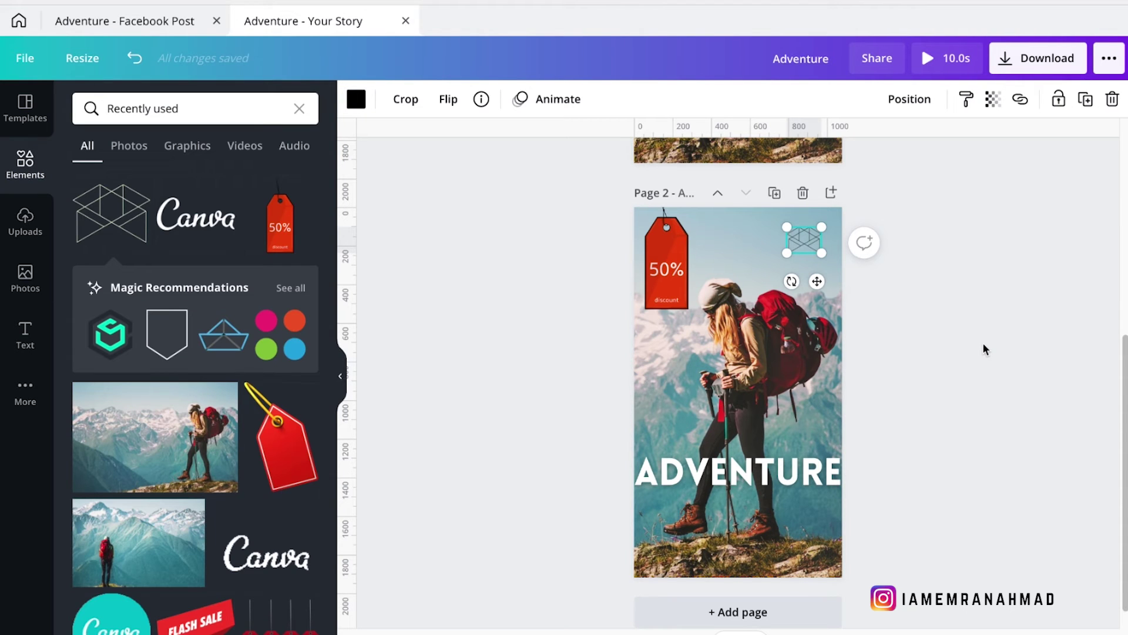
key(Escape)
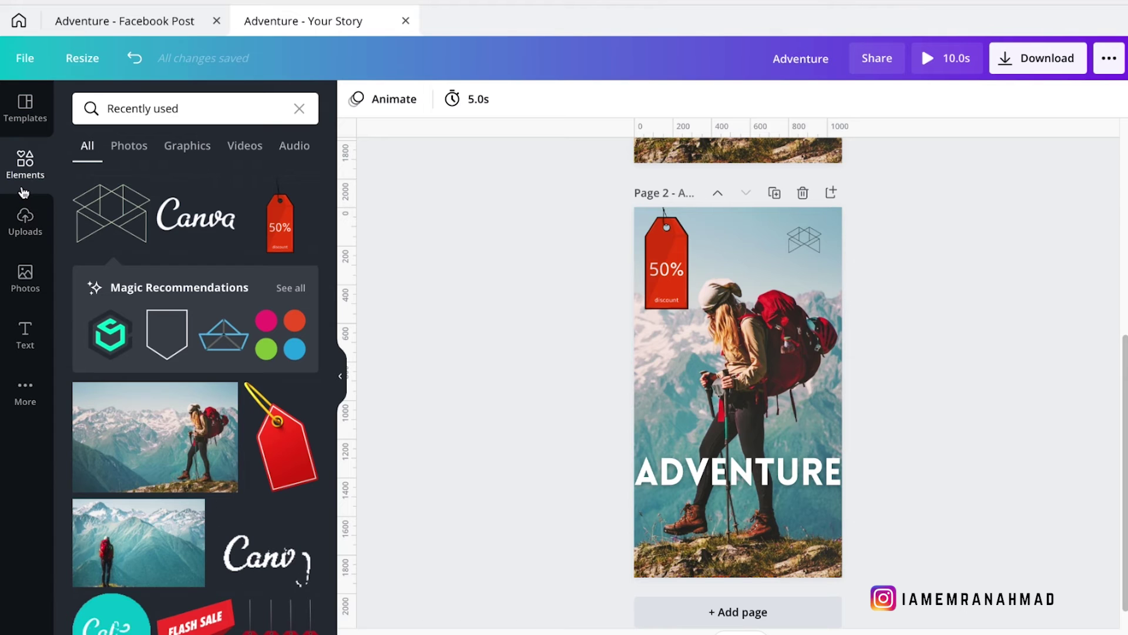
Add a second copy of the hiker photo to page 2 and remove its background with Background Remover
click(180, 475)
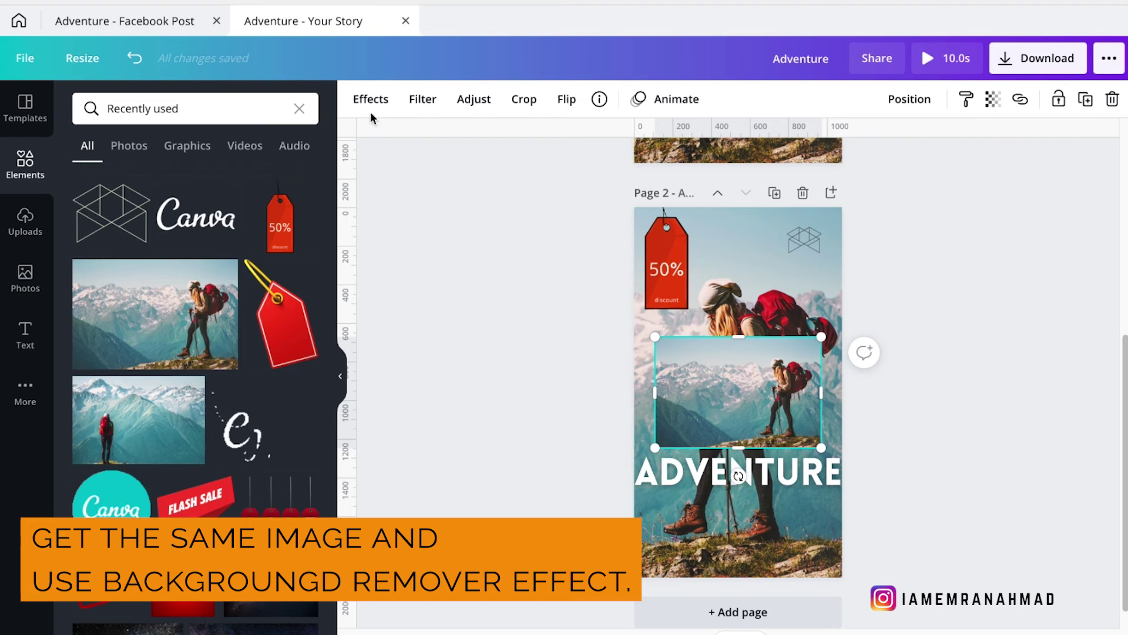
click(379, 100)
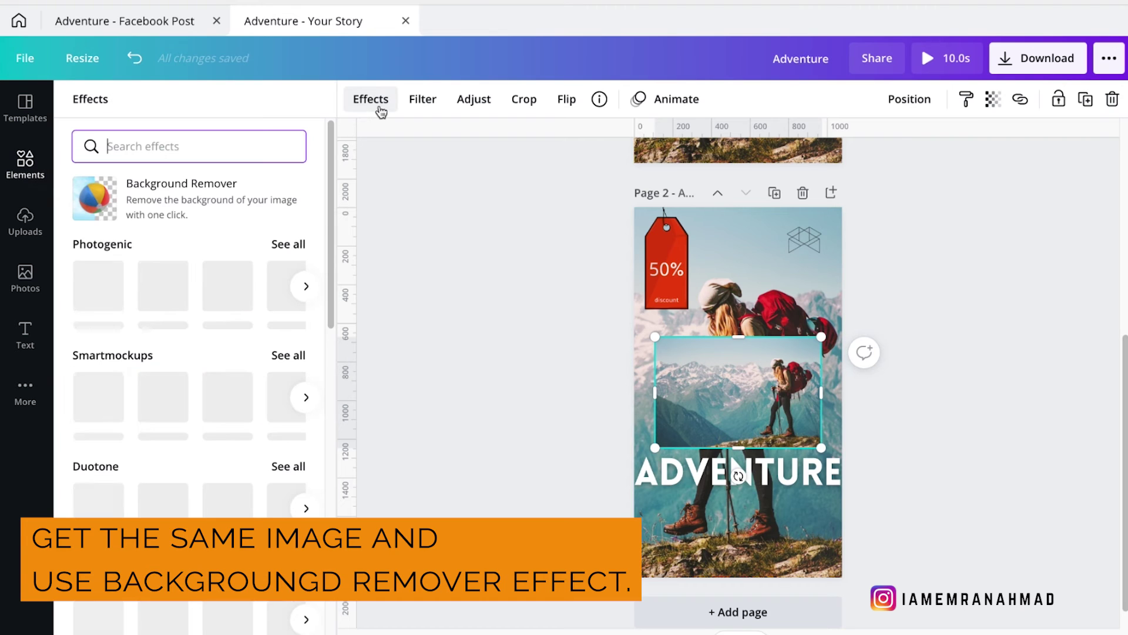
click(109, 196)
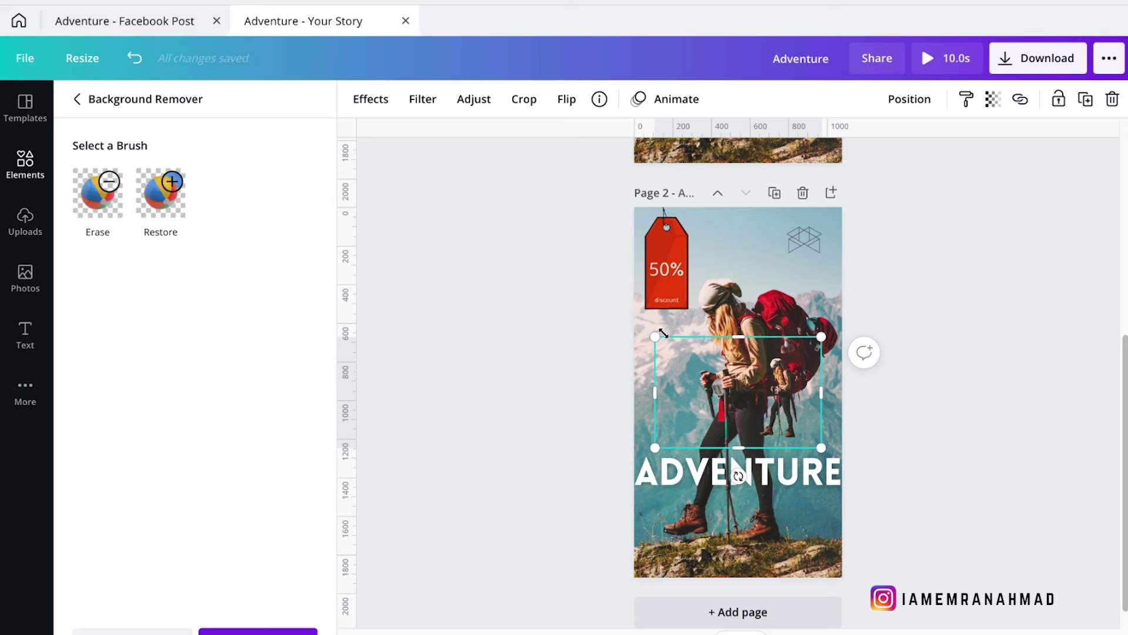
Enlarge the cut-out hiker and align it exactly over the hiker in the background photo
drag(653, 335, 335, 236)
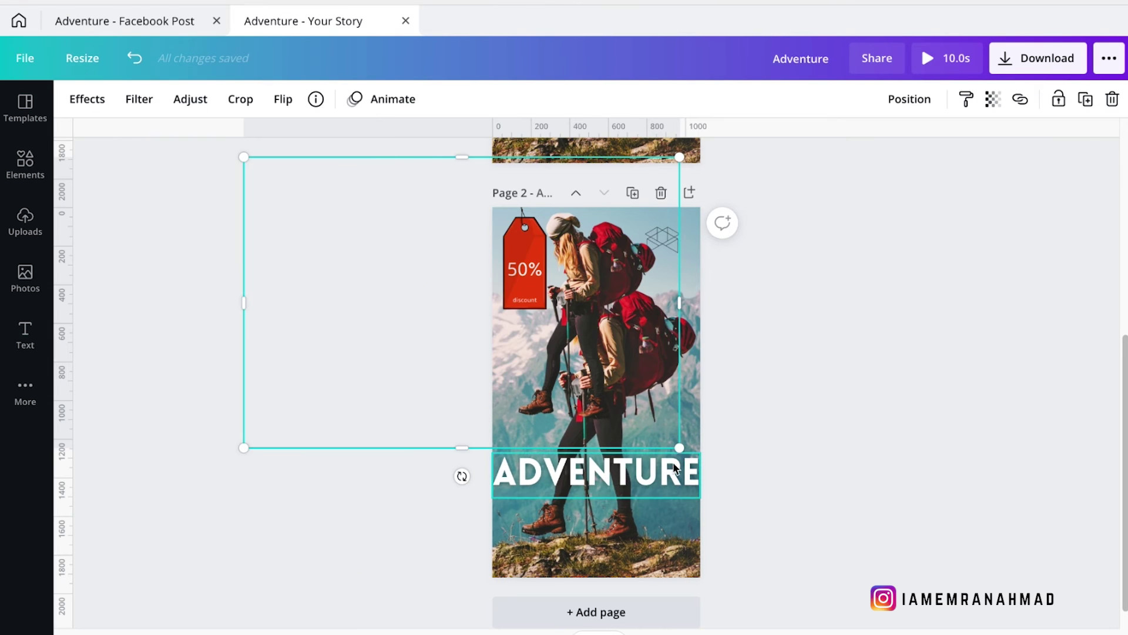
drag(680, 449, 705, 505)
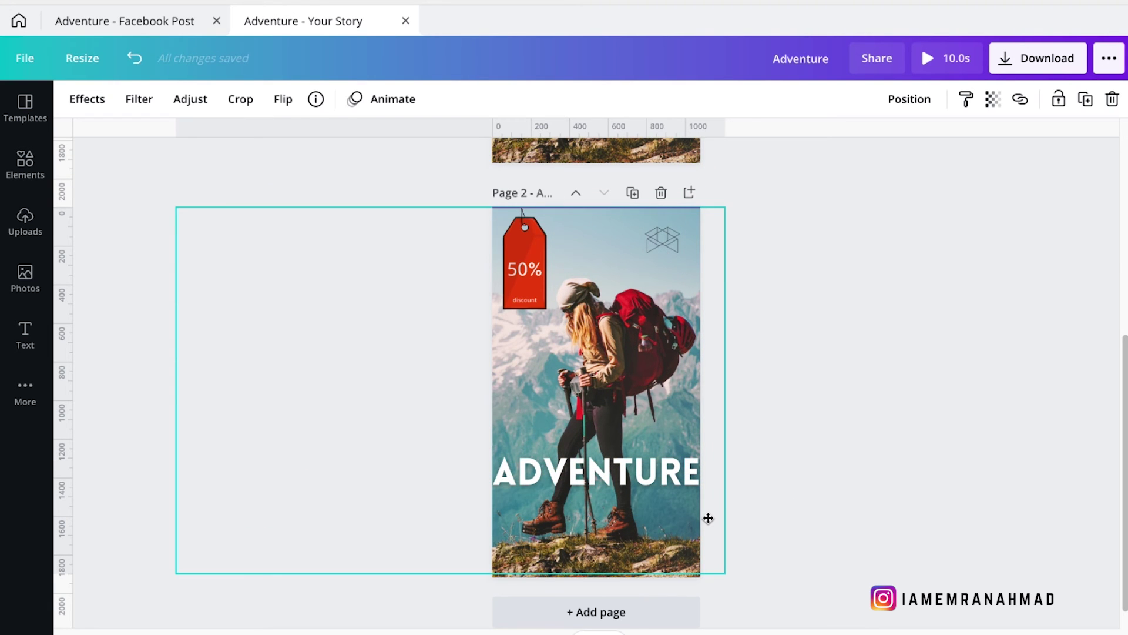
click(708, 518)
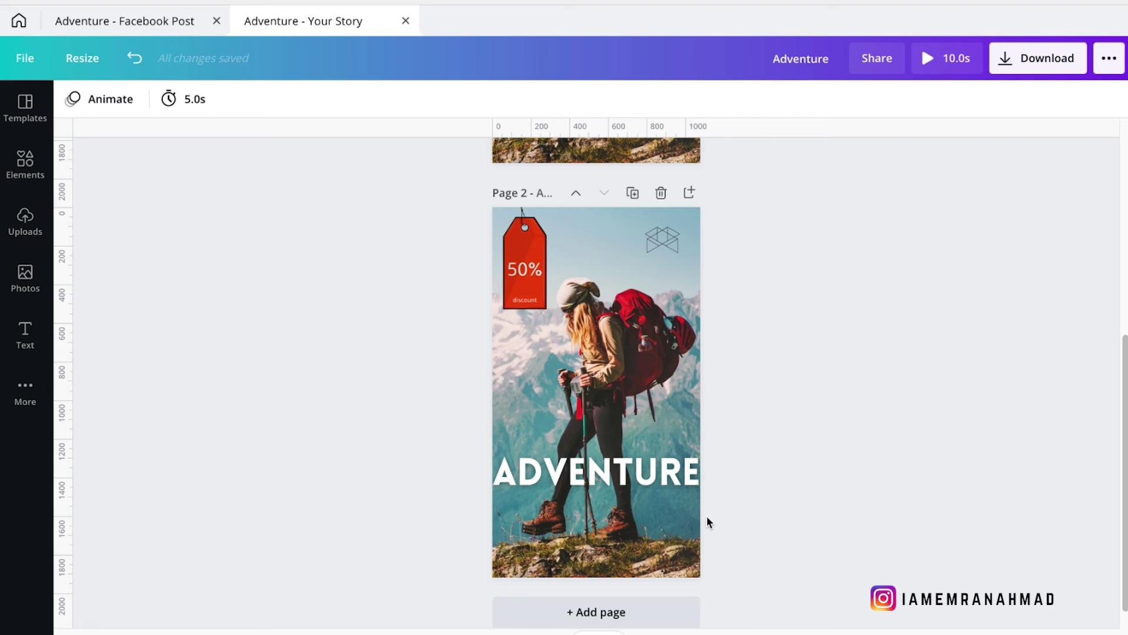
Bring the cut-out hiker to the front so it overlaps the ADVENTURE heading, and lock it in place
right_click(647, 432)
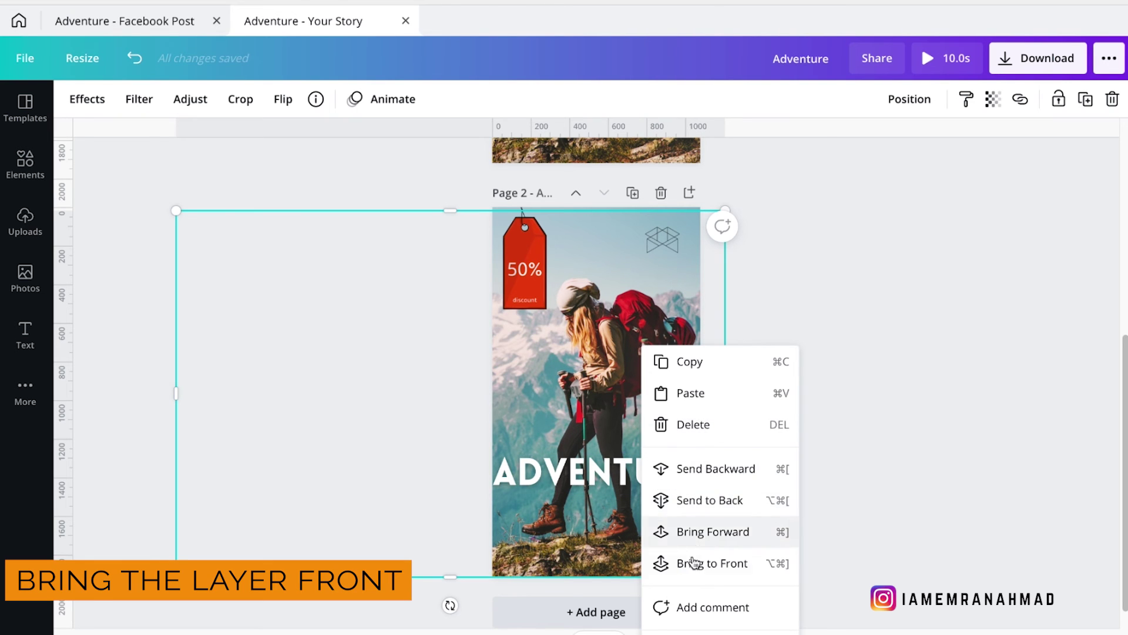
click(663, 563)
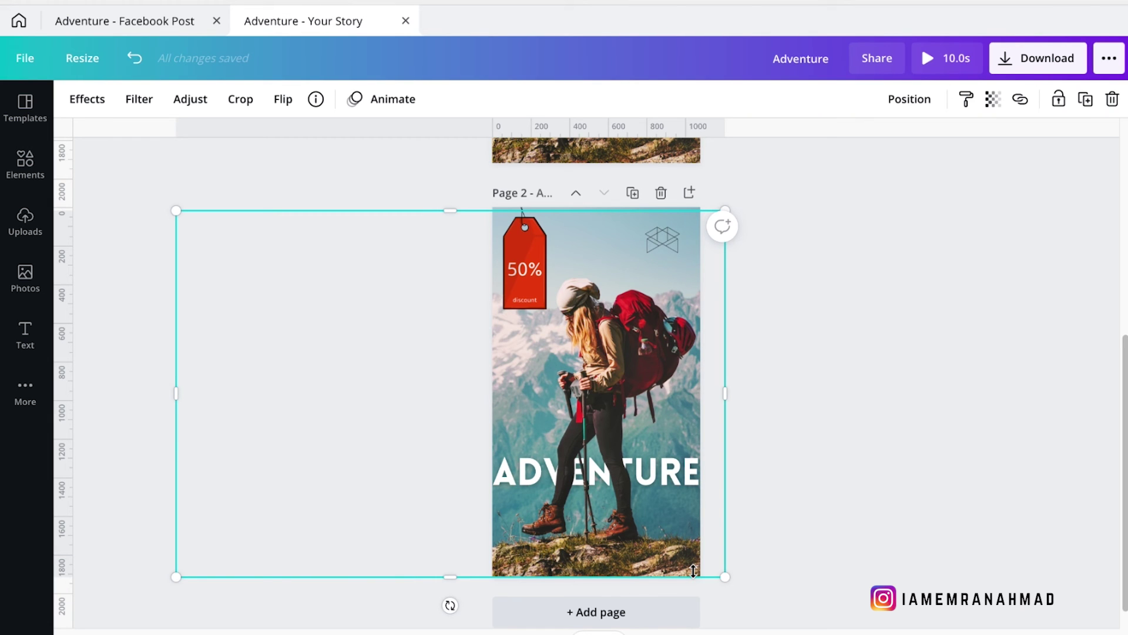
click(1058, 101)
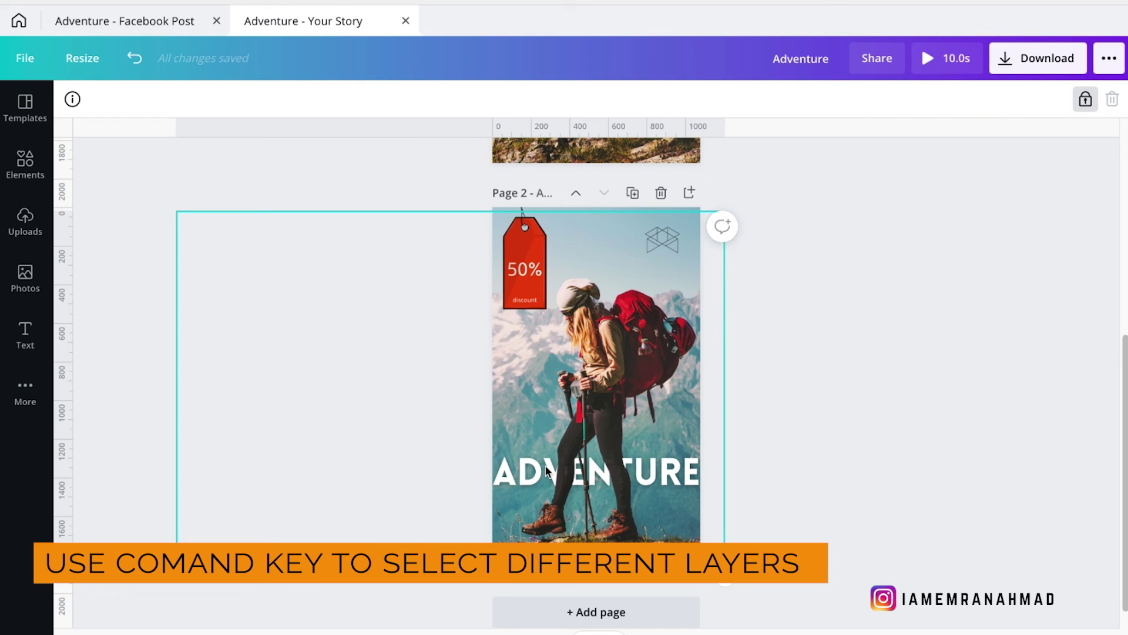
Apply the Burst text animation to the ADVENTURE heading on page 2
click(527, 474)
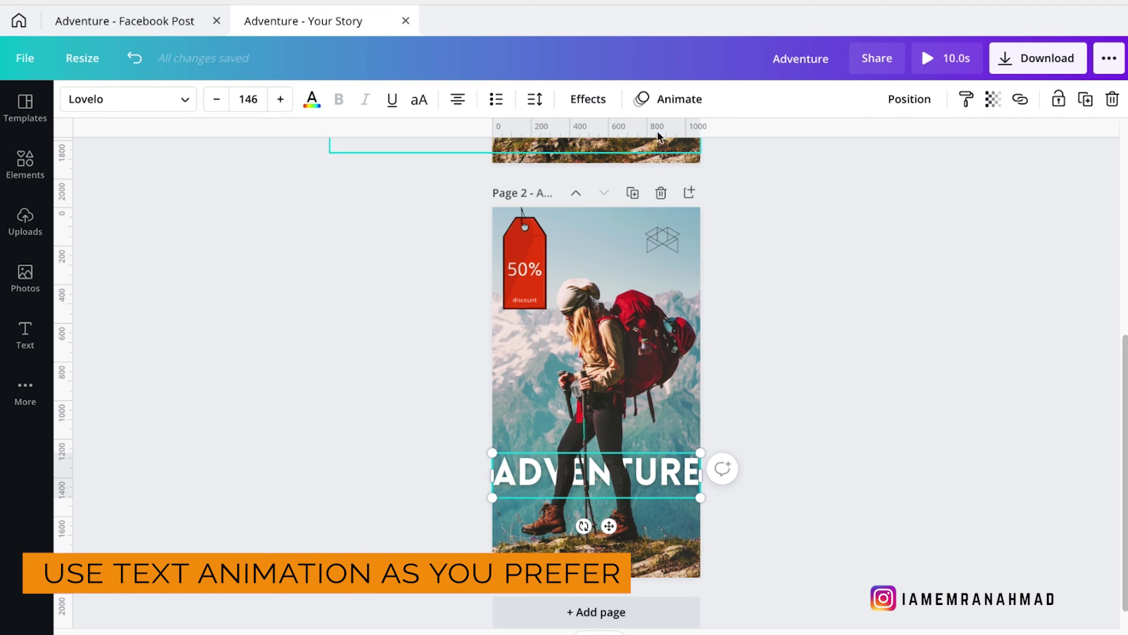
click(675, 101)
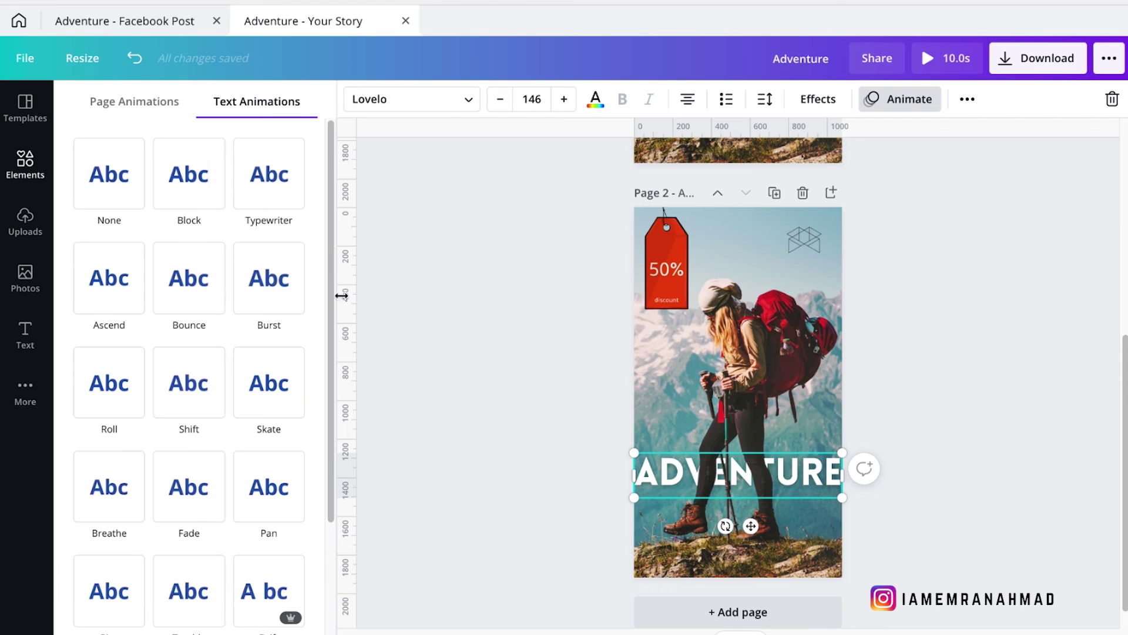
click(278, 301)
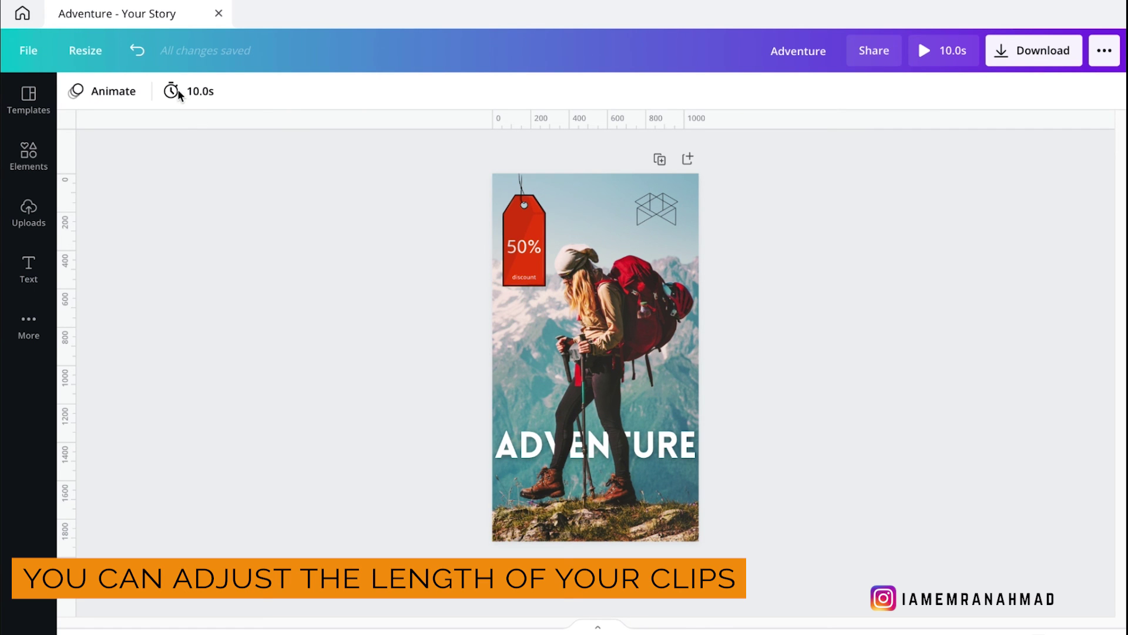
Set the story page's timing to 4.0 seconds and download the design as an MP4 video
click(176, 92)
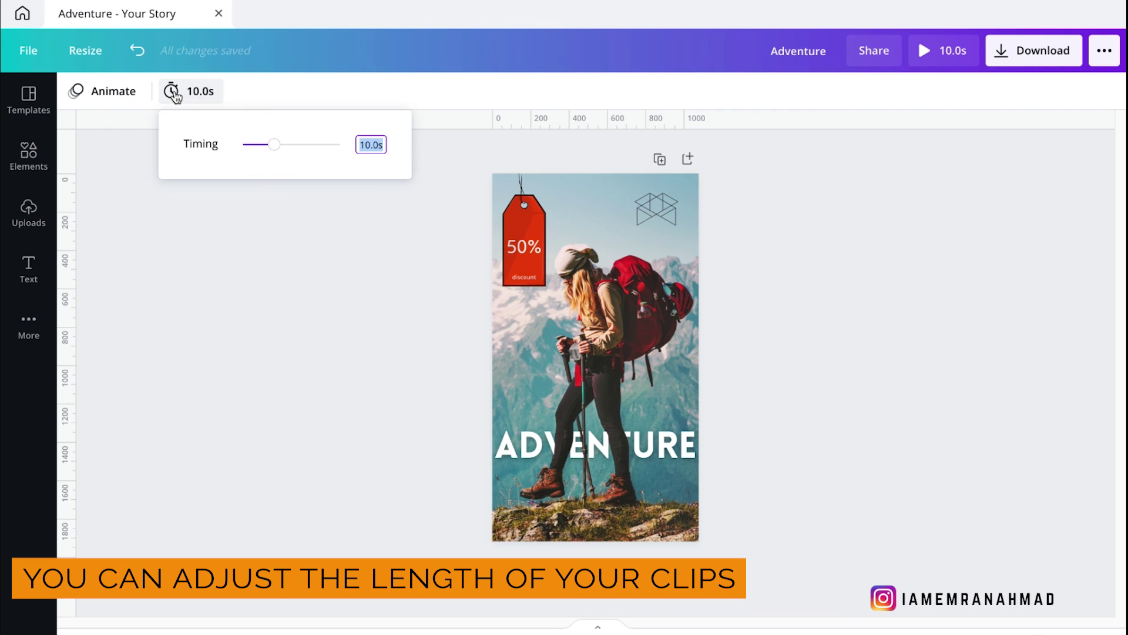
mouse_move(267, 148)
mouse_down()
mouse_move(244, 148)
mouse_move(256, 147)
mouse_up()
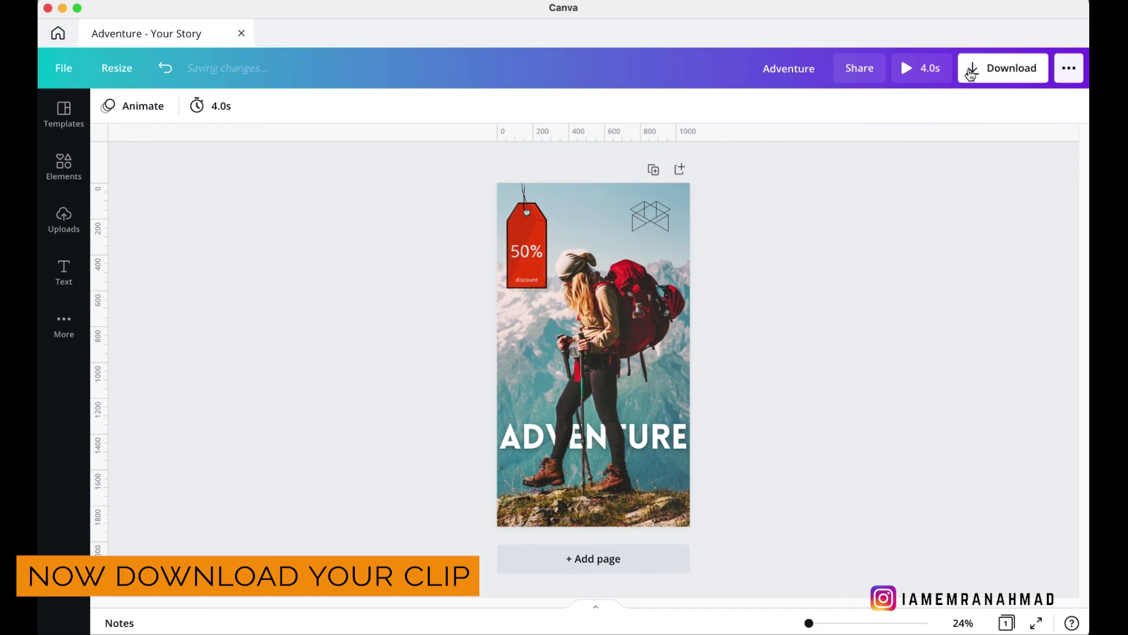
click(971, 74)
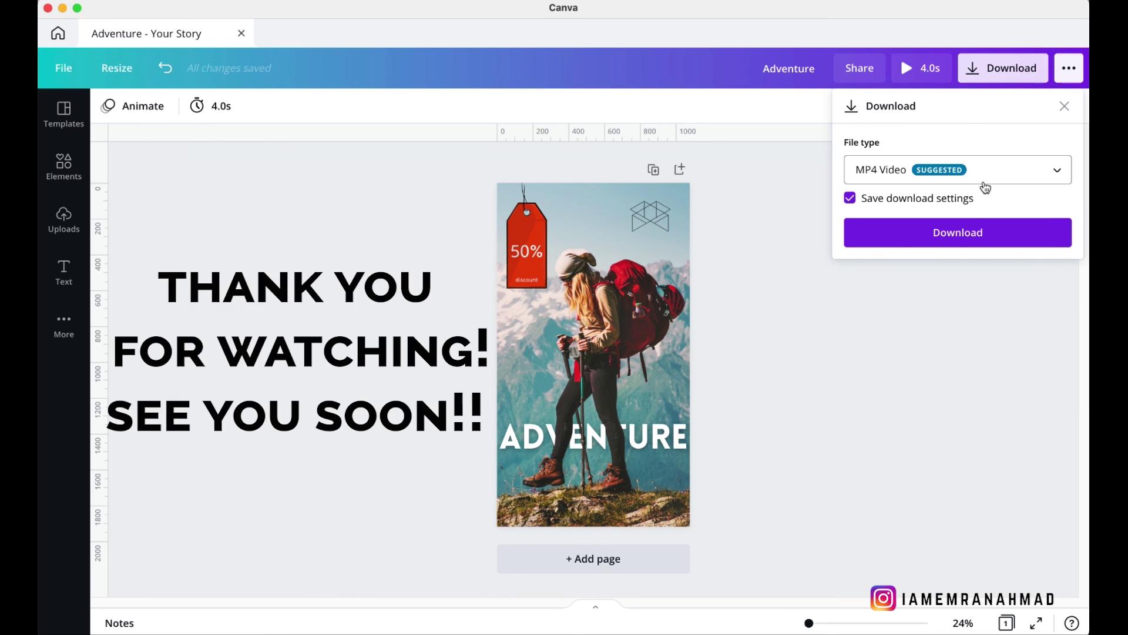
click(970, 234)
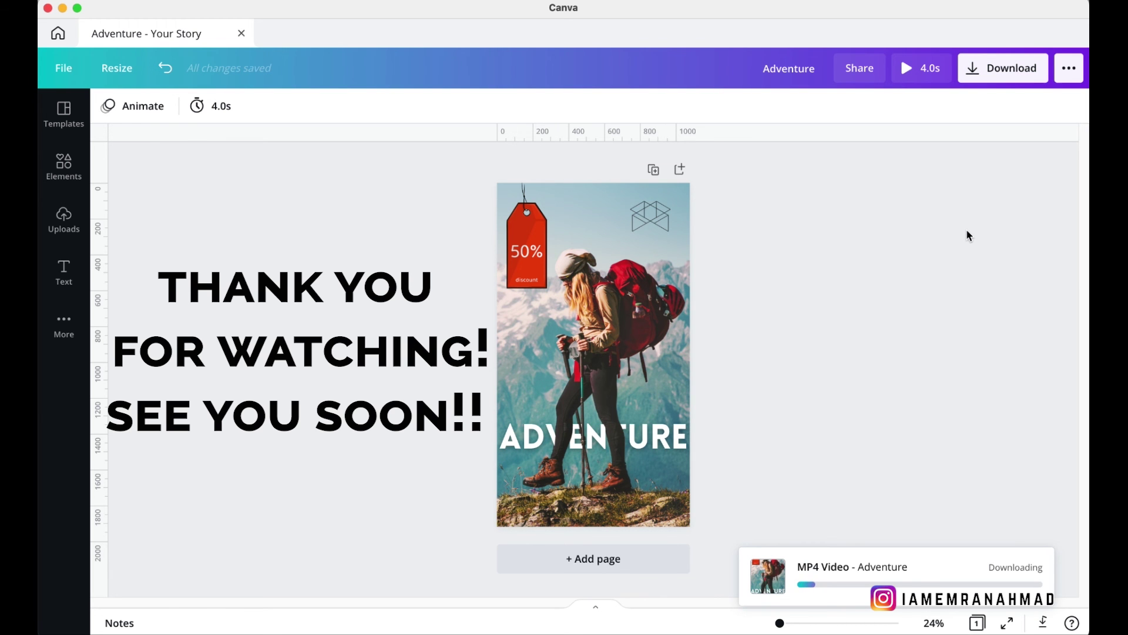